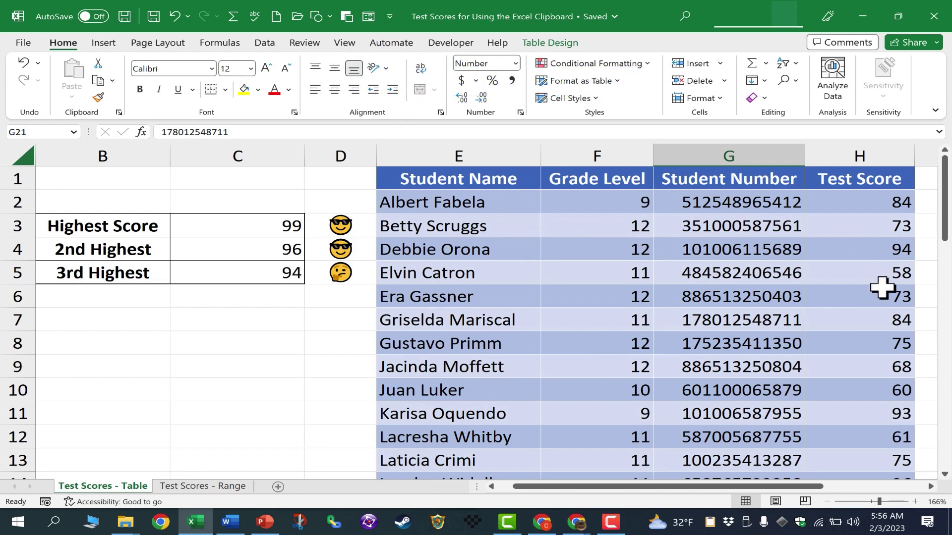
# Paste the copied student number into cell C9, just below the top-three score summary
pyautogui.scroll(-2, 611, 331)
pyautogui.scroll(-4, 603, 310)
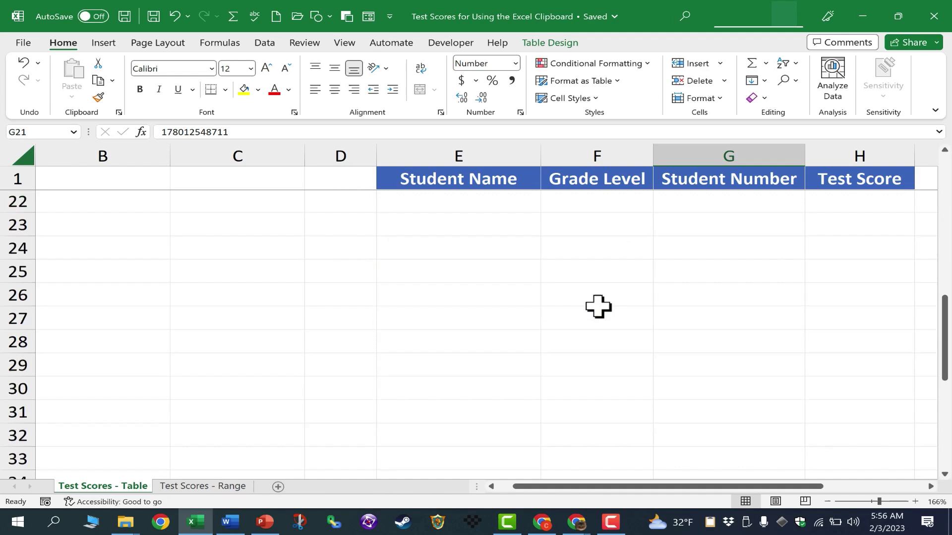
pyautogui.scroll(7, 599, 307)
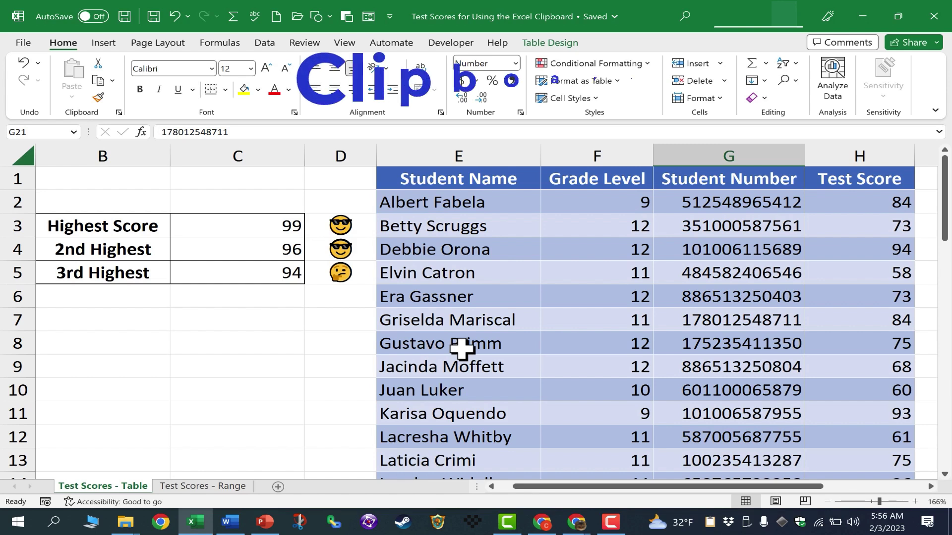
pyautogui.click(212, 365)
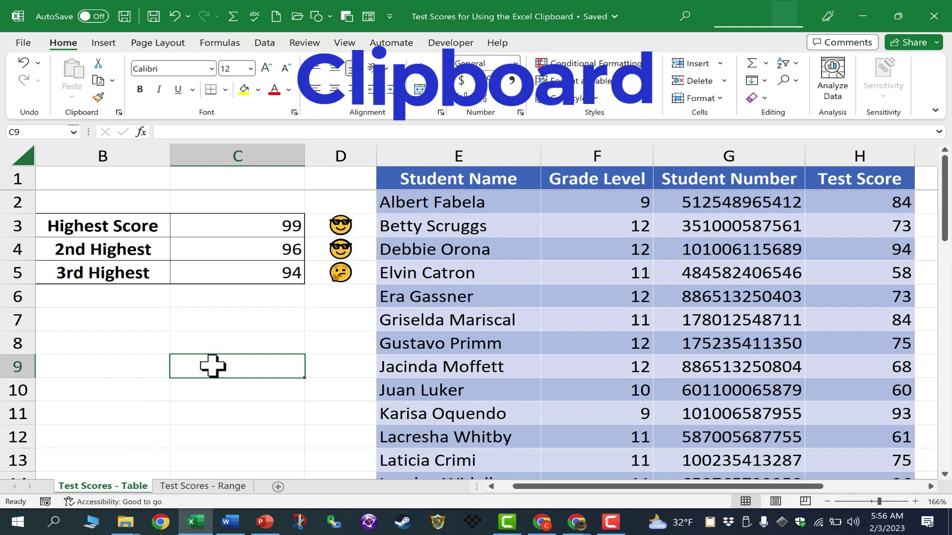
pyautogui.hotkey('ctrl', 'v')
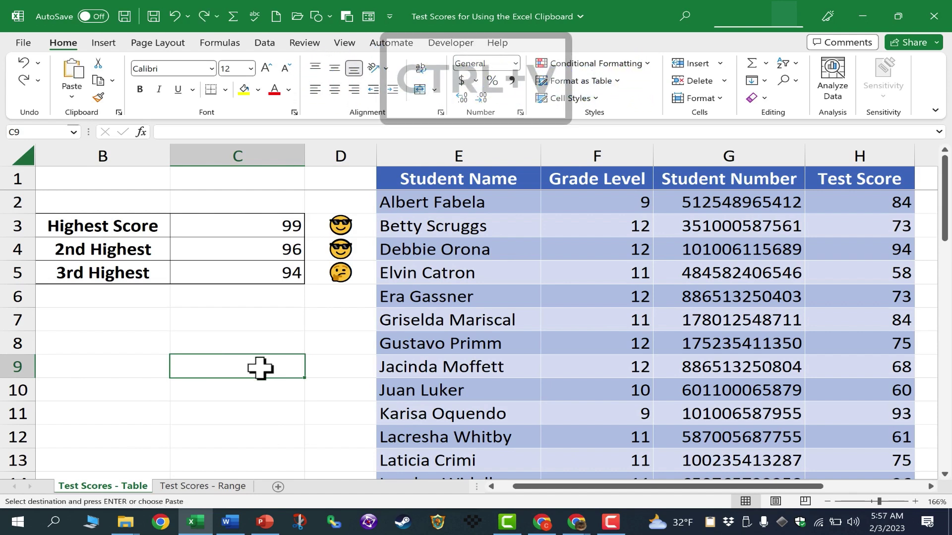
pyautogui.hotkey('ctrl', 'v')
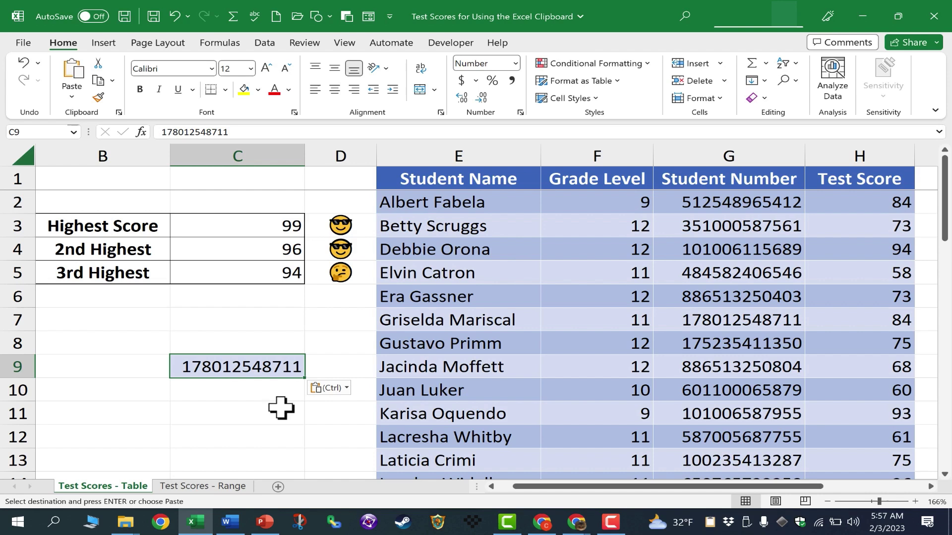
# Undo the student-number paste, leaving C9 blank with the summary still reading 99, 96, 94
pyautogui.hotkey('ctrl', 'z')
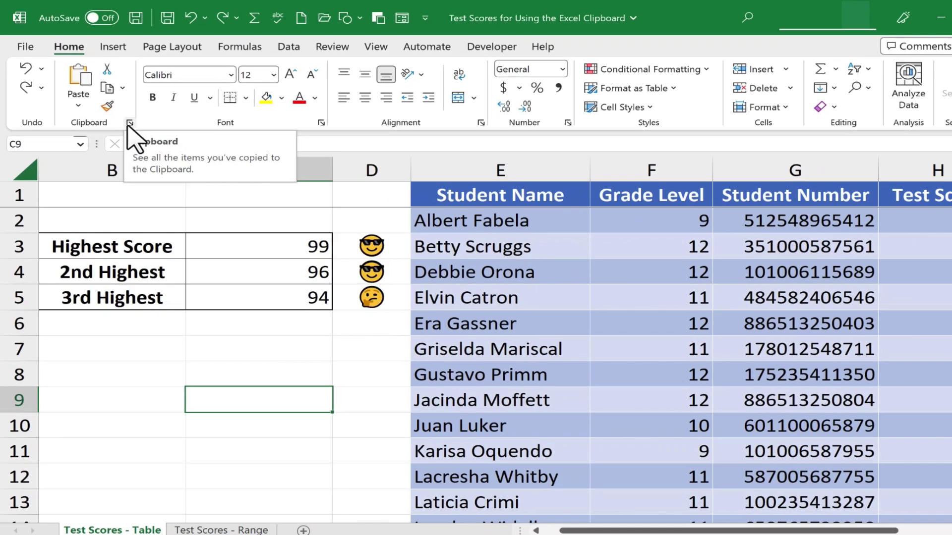
# Open the Office Clipboard pane and paste the sunglasses emoji from its history
pyautogui.click(130, 123)
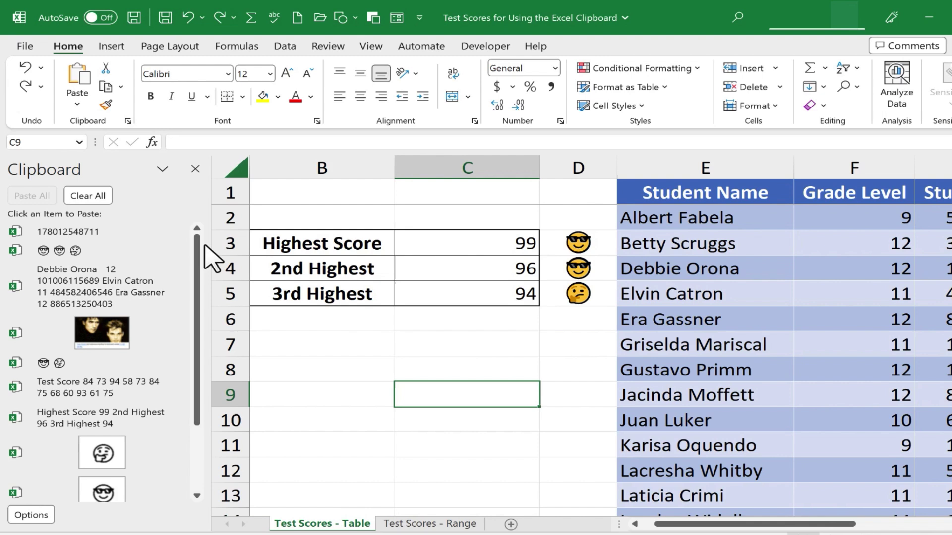
pyautogui.scroll(-3, 195, 335)
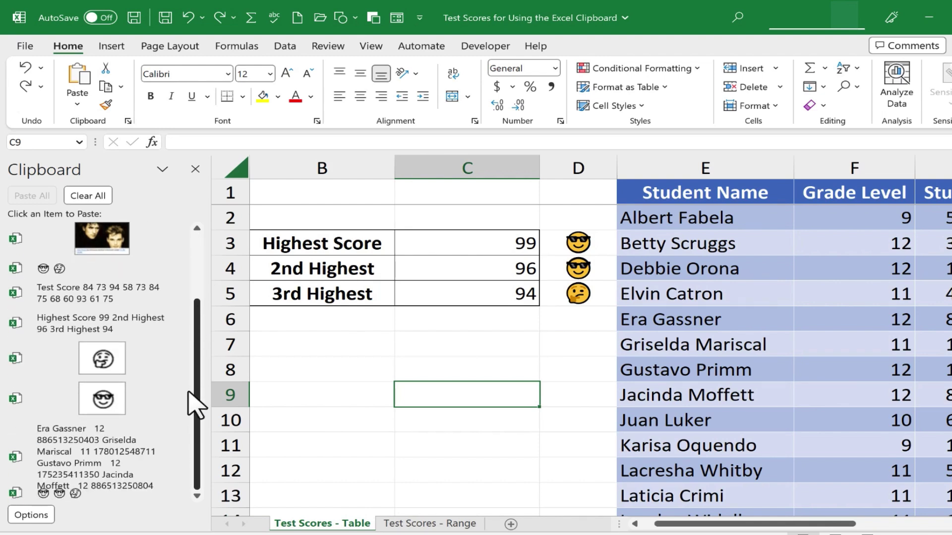
pyautogui.scroll(3, 198, 352)
pyautogui.moveTo(199, 362); pyautogui.dragTo(201, 491)
pyautogui.click(103, 388)
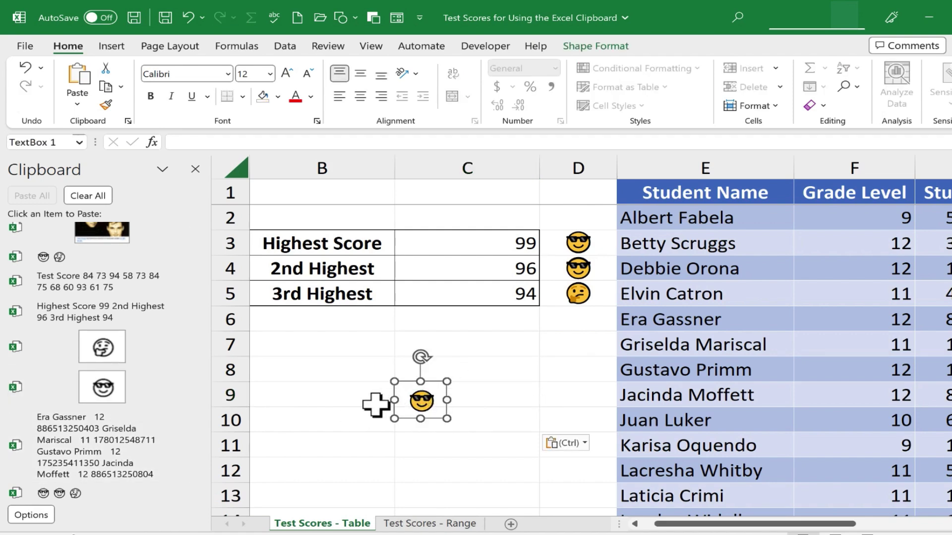
# At B9, paste the four student rows, undo them, then paste the saved photo instead
pyautogui.click(320, 402)
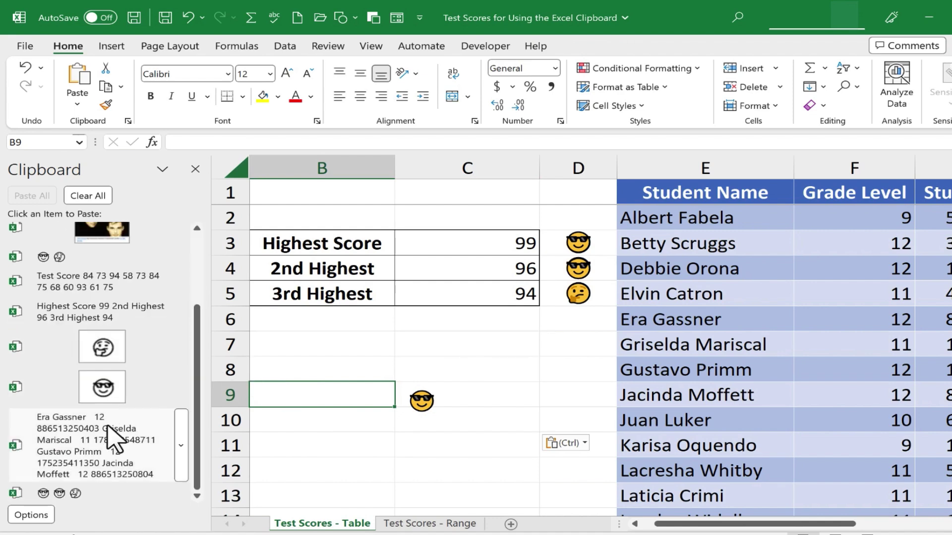
pyautogui.click(99, 446)
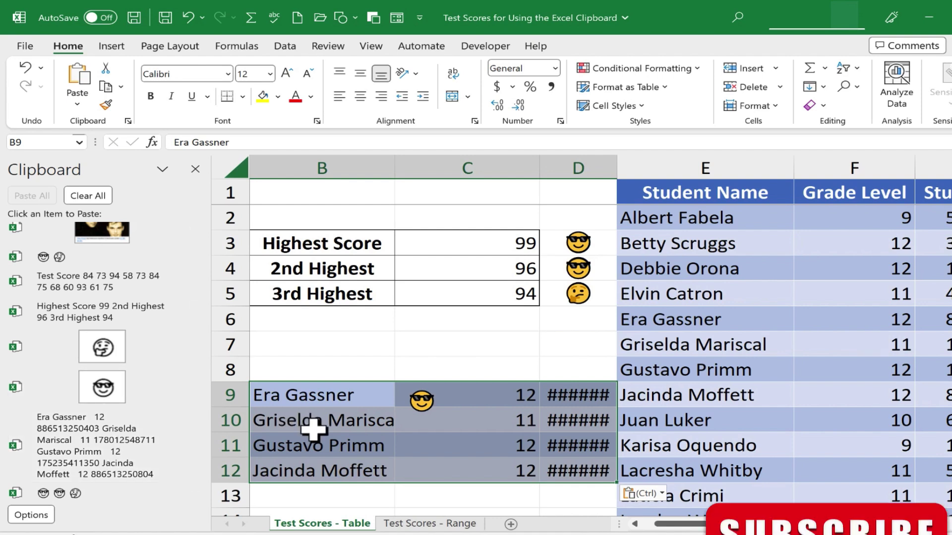
pyautogui.hotkey('ctrl', 'z')
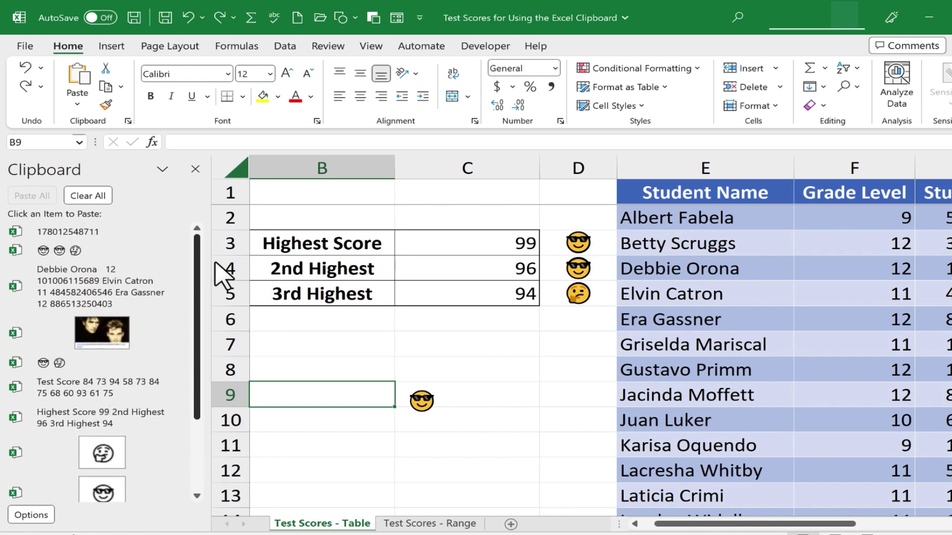
pyautogui.moveTo(197, 298); pyautogui.dragTo(174, 288)
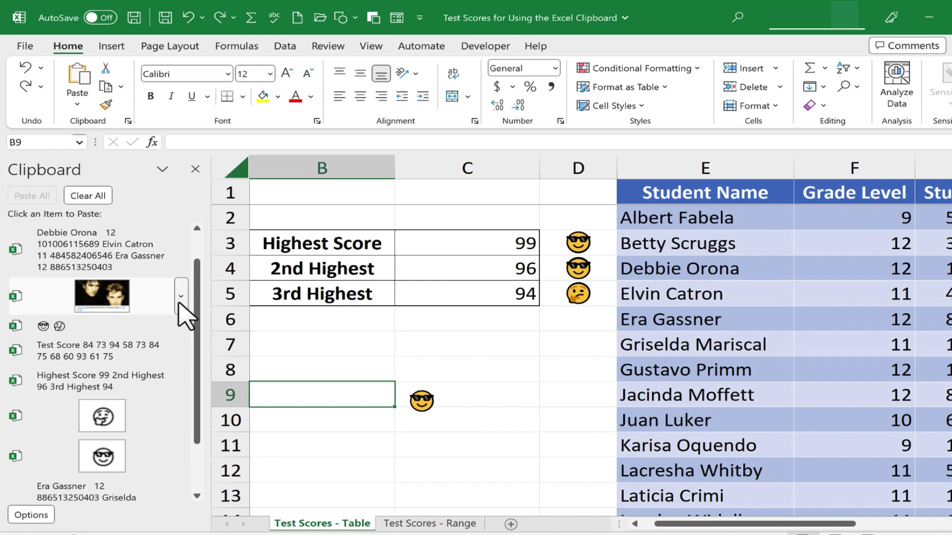
pyautogui.click(183, 304)
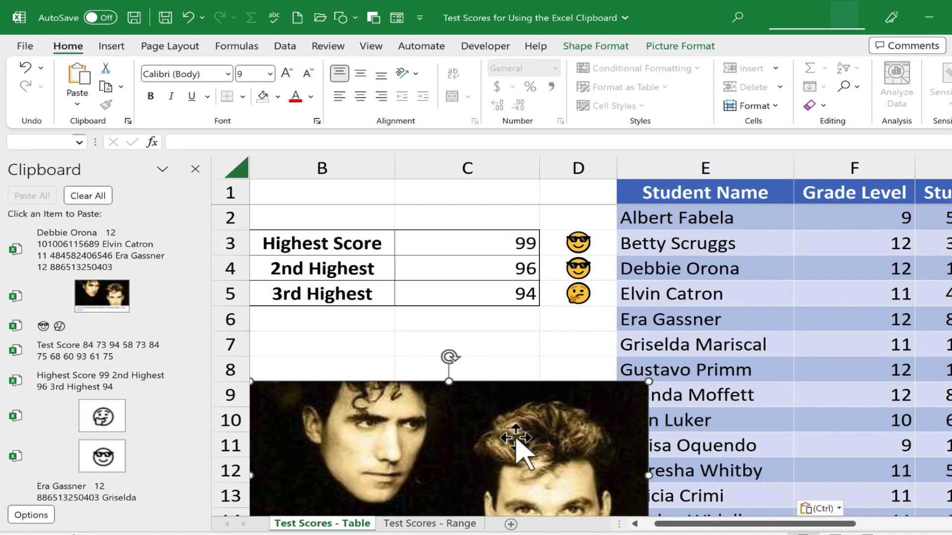
# Undo the photo paste and delete the three-student entry from the Clipboard history
pyautogui.hotkey('ctrl', 'z')
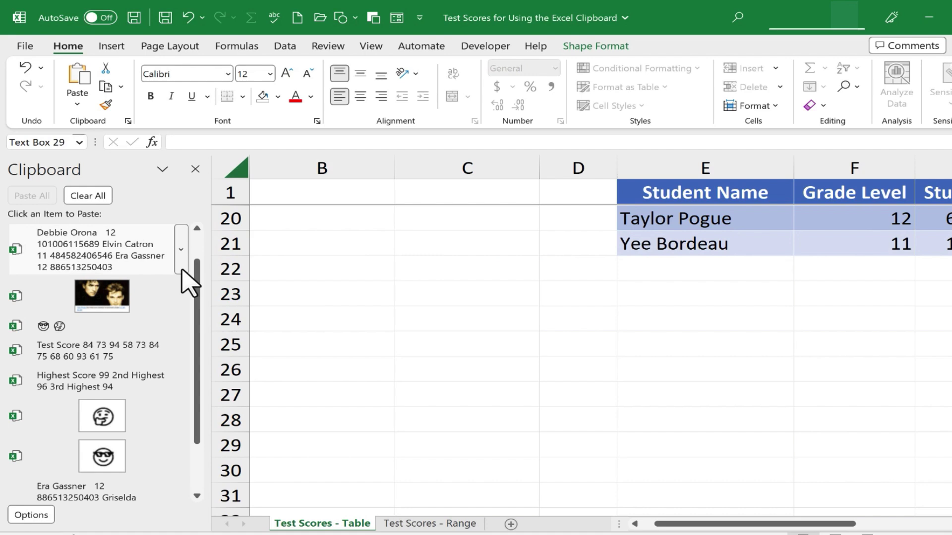
pyautogui.scroll(-1, 146, 339)
pyautogui.scroll(2, 140, 332)
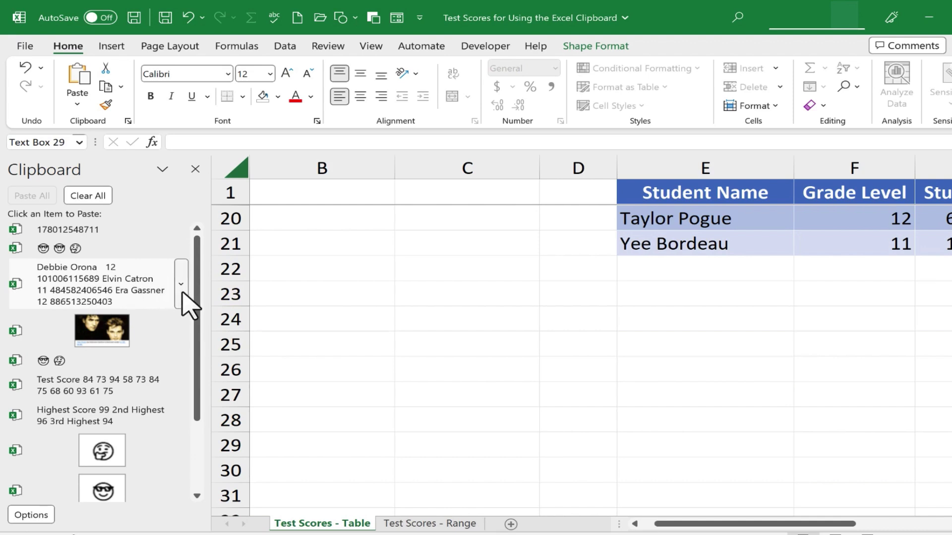
pyautogui.click(181, 287)
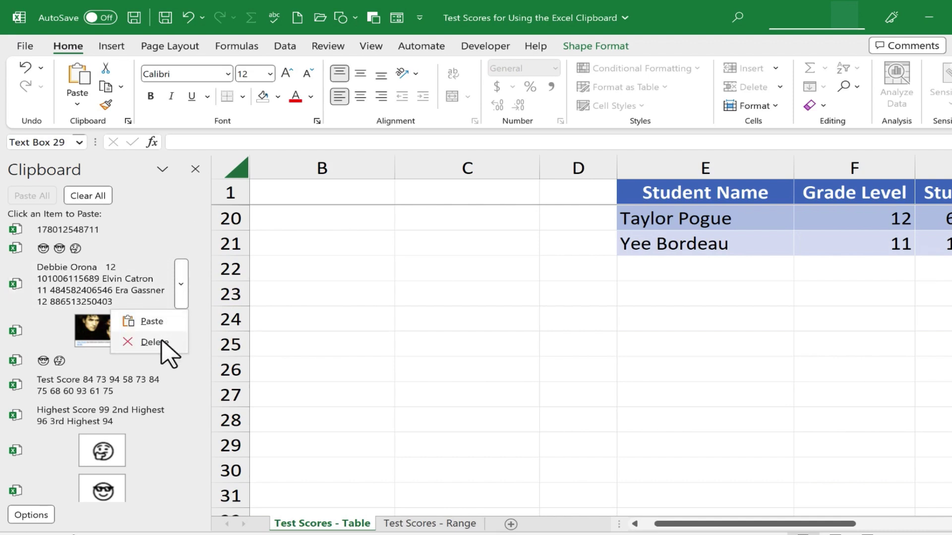
pyautogui.click(151, 342)
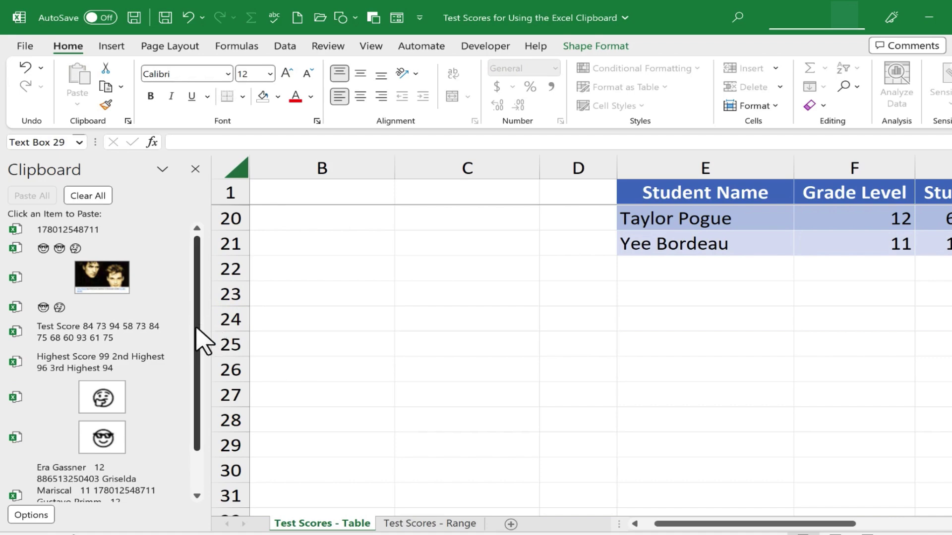
pyautogui.scroll(-5, 161, 458)
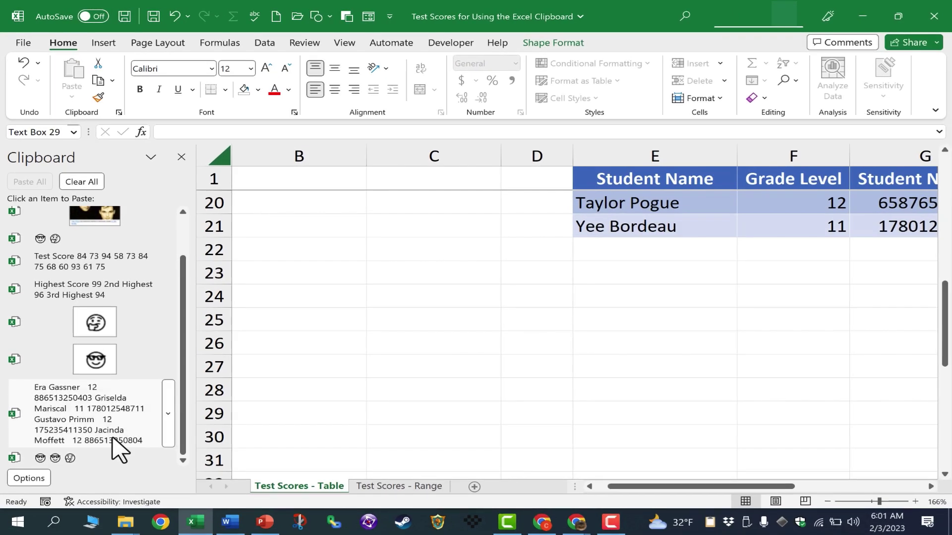
pyautogui.hotkey('ctrl', 'c')
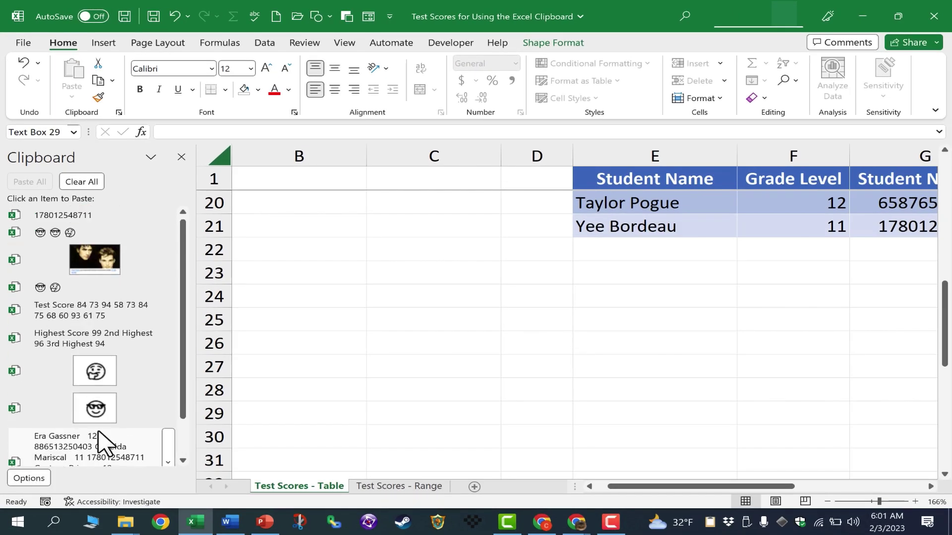
pyautogui.scroll(-1, 98, 439)
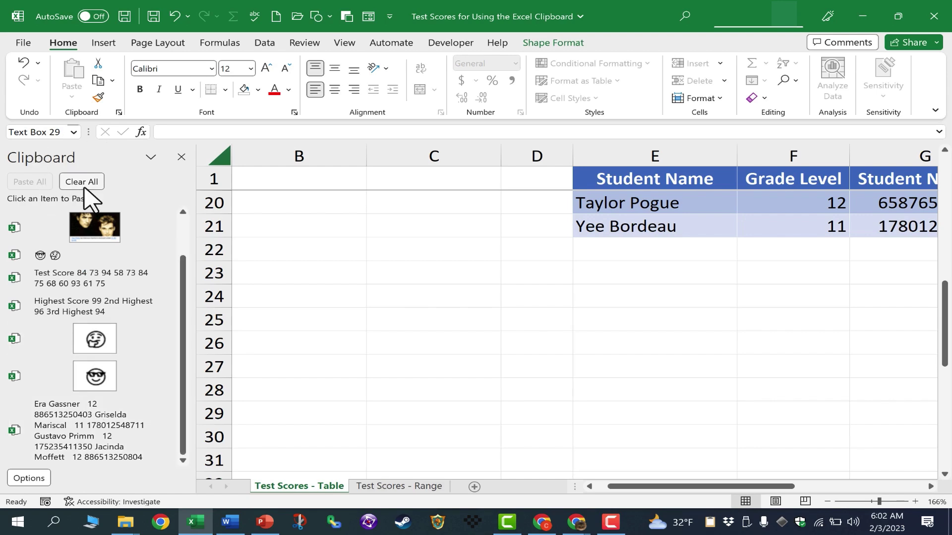
# Turn off automatic Clipboard display, enable Show When Ctrl+C Pressed Twice, and close the pane
pyautogui.click(30, 479)
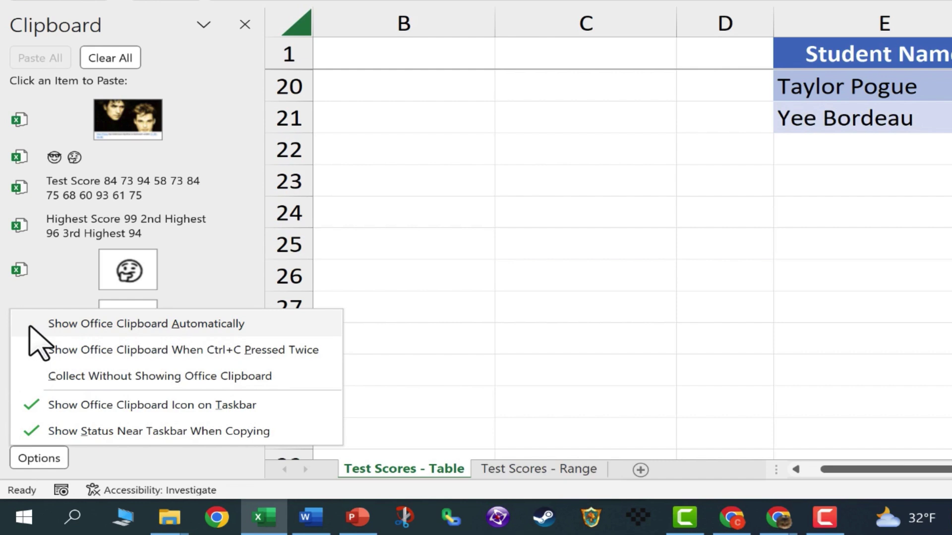
pyautogui.click(29, 325)
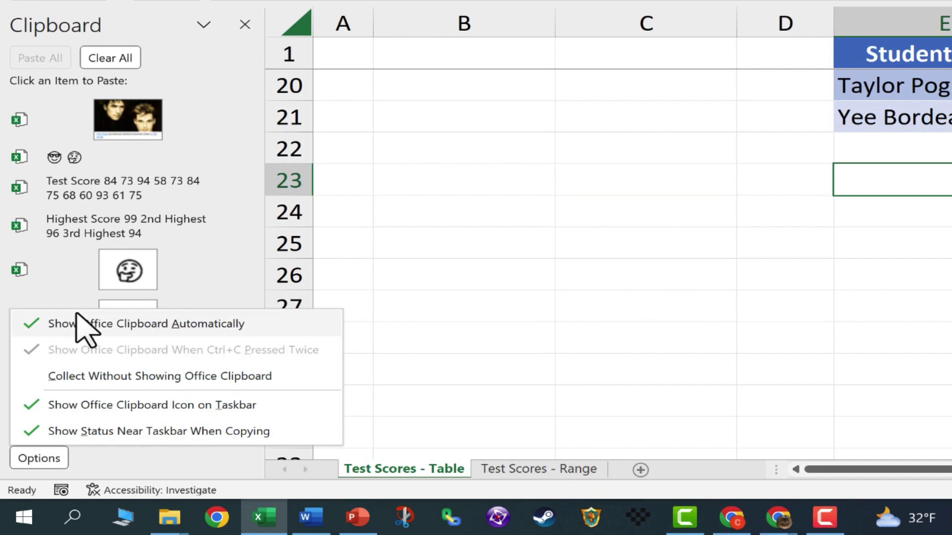
pyautogui.click(34, 325)
pyautogui.click(33, 458)
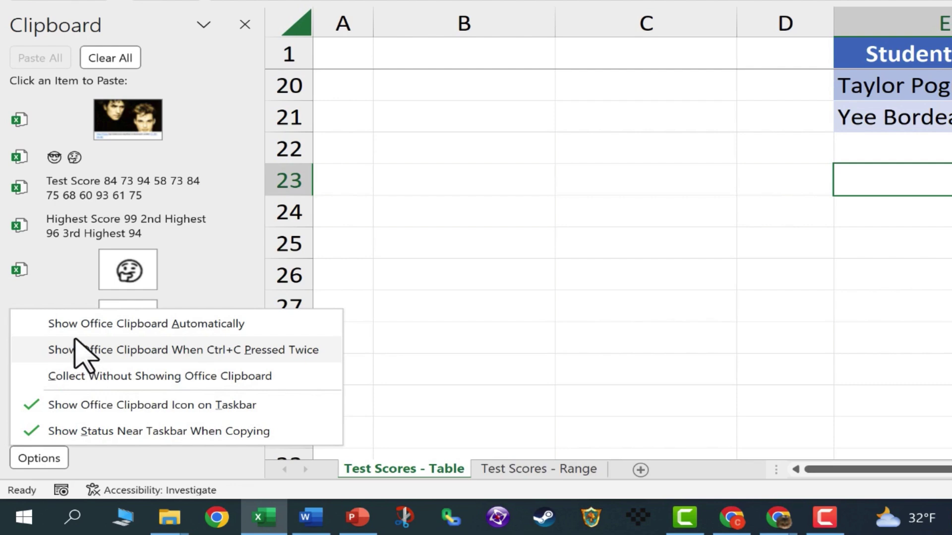
pyautogui.click(65, 350)
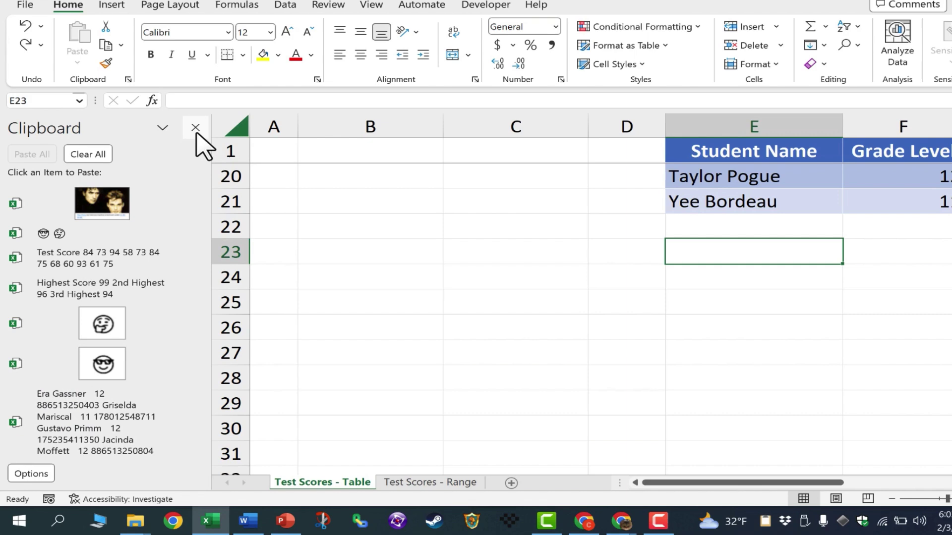
pyautogui.click(245, 25)
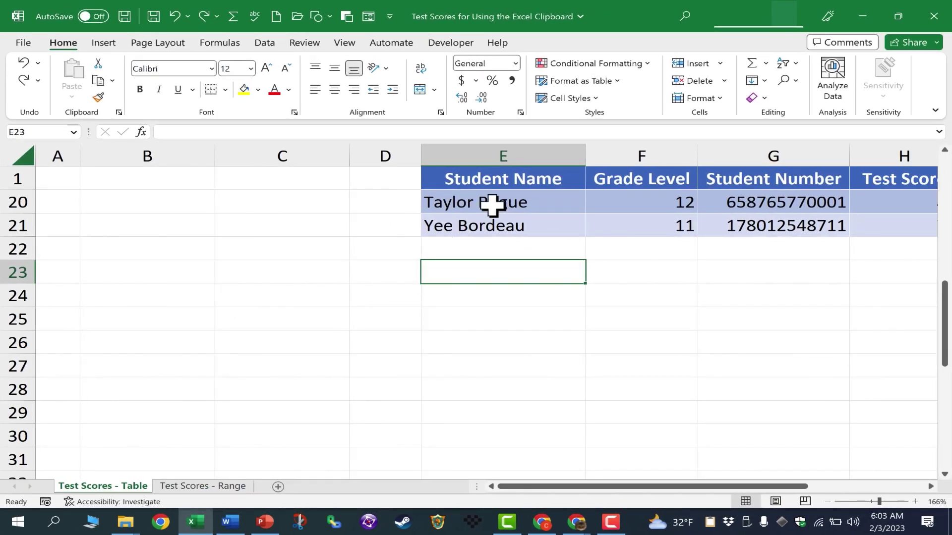
# Copy the names and grade levels in E20:F21 twice, bringing up the Clipboard pane
pyautogui.moveTo(492, 205); pyautogui.dragTo(653, 231)
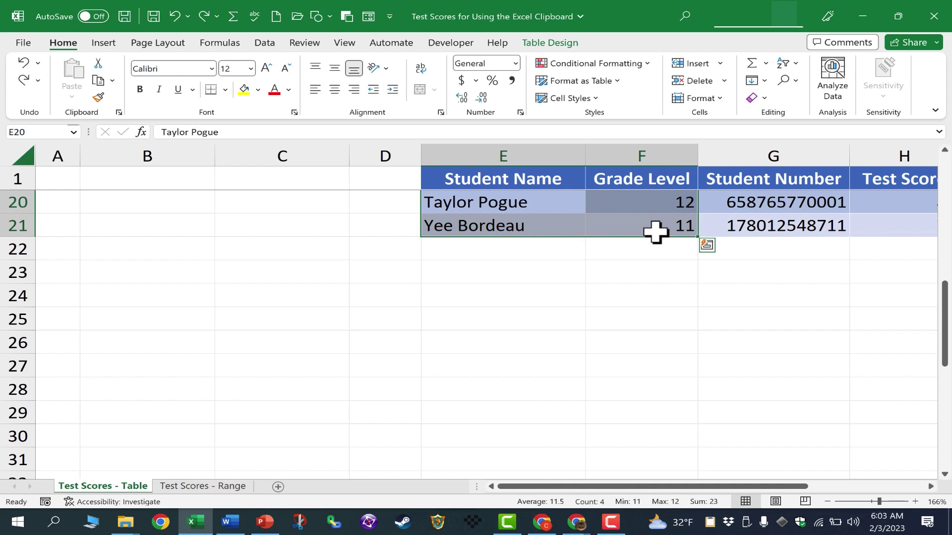
pyautogui.hotkey('ctrl', 'c')
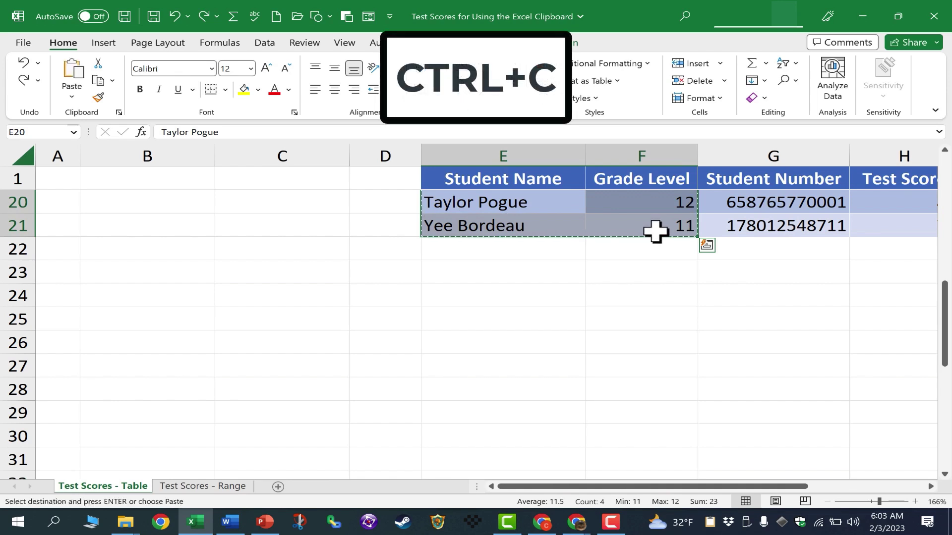
pyautogui.hotkey('ctrl', 'c')
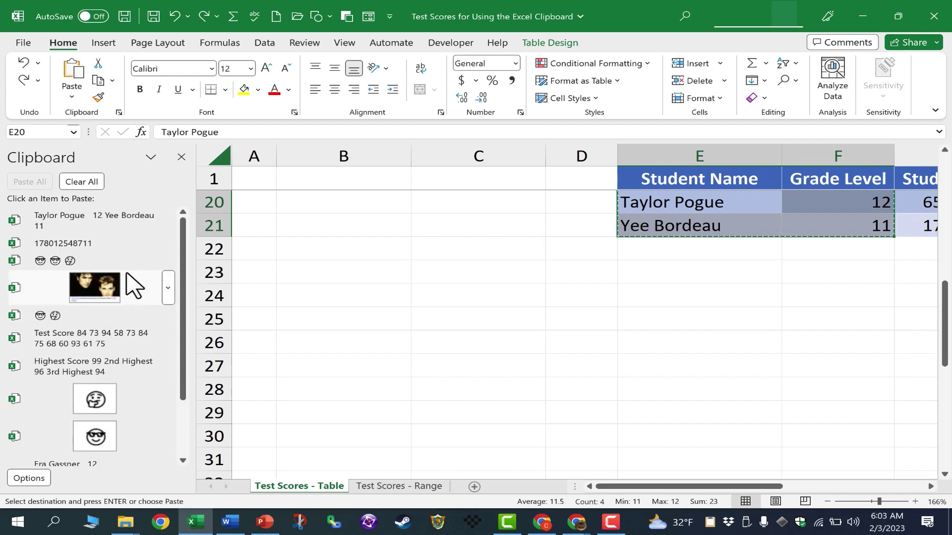
pyautogui.scroll(-2, 101, 282)
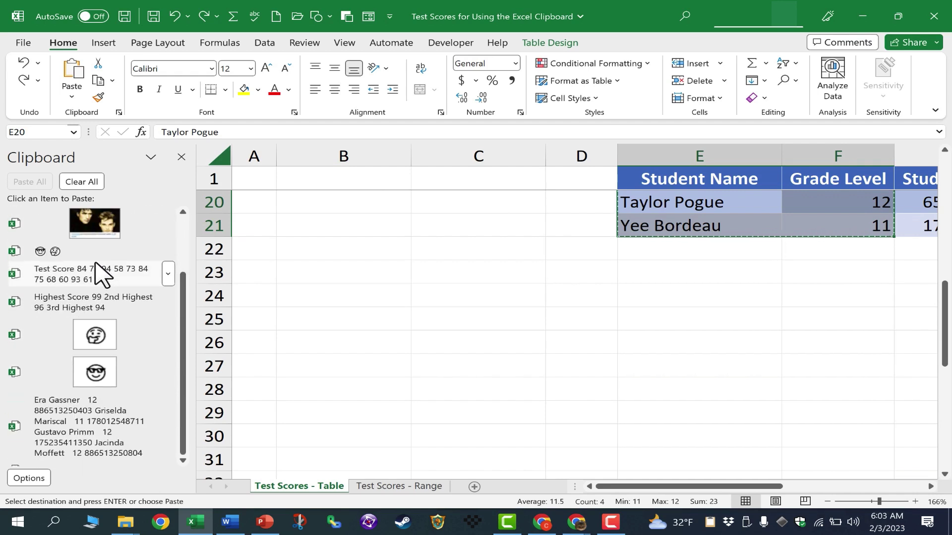
# Review the Clipboard Options without changing them, then clear all items from the Clipboard
pyautogui.click(29, 479)
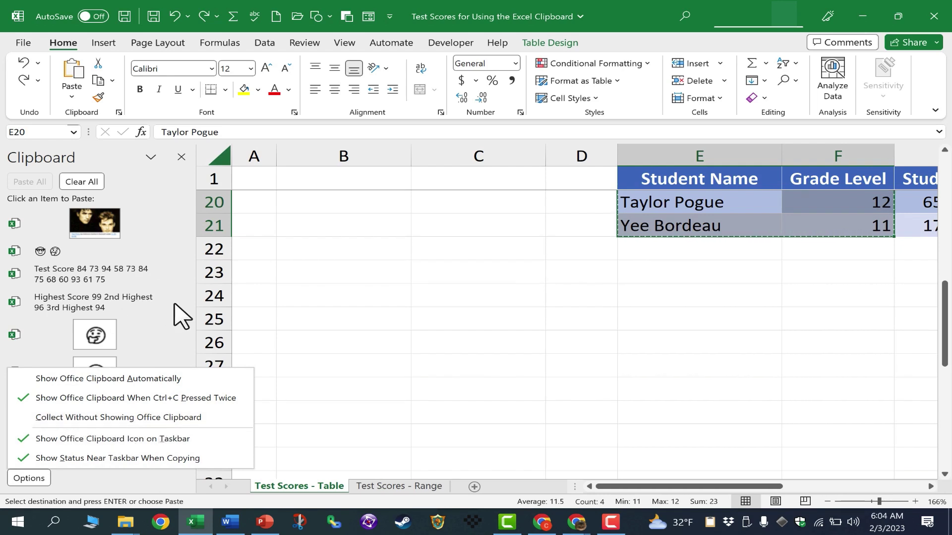
pyautogui.click(116, 398)
pyautogui.scroll(2, 77, 349)
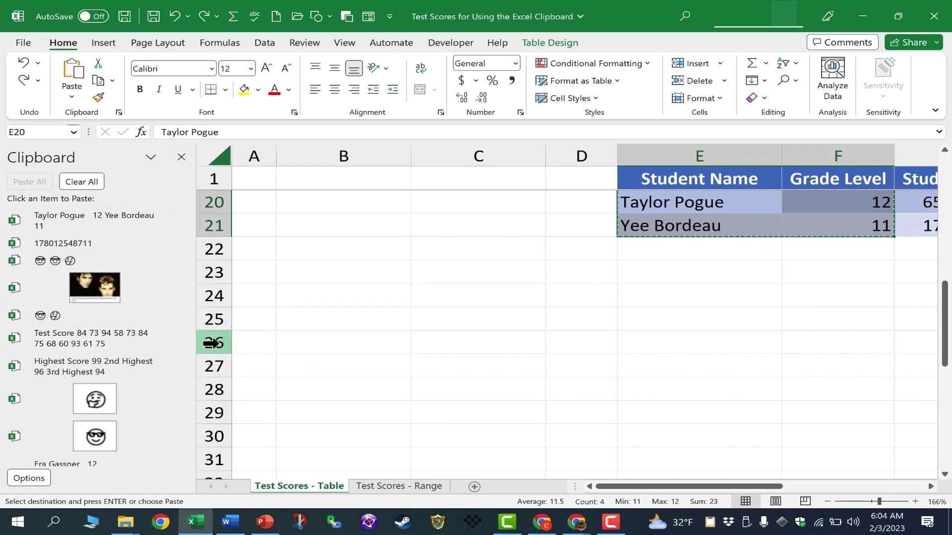
pyautogui.click(82, 182)
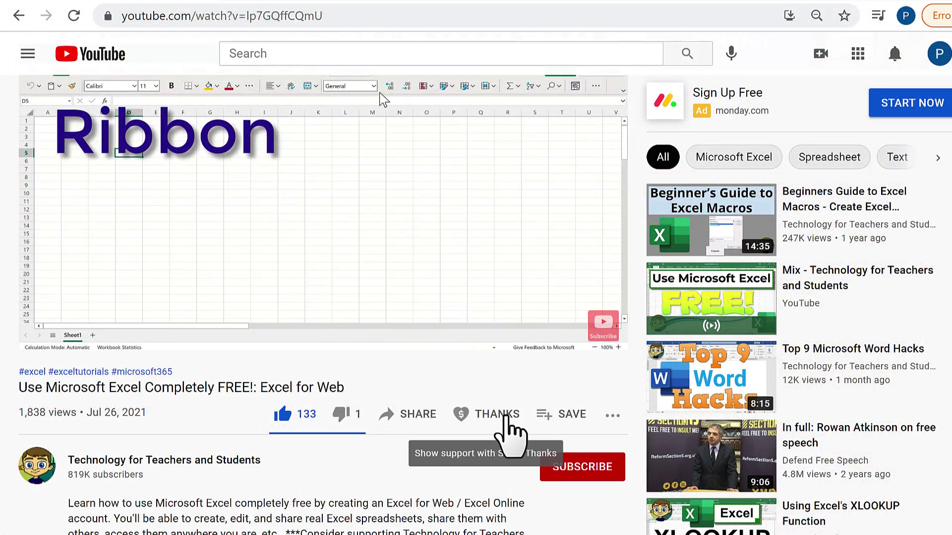
# Open the Super Thanks dialog for the Excel for Web video, offering $2, $5, $10 and $50
pyautogui.click(506, 416)
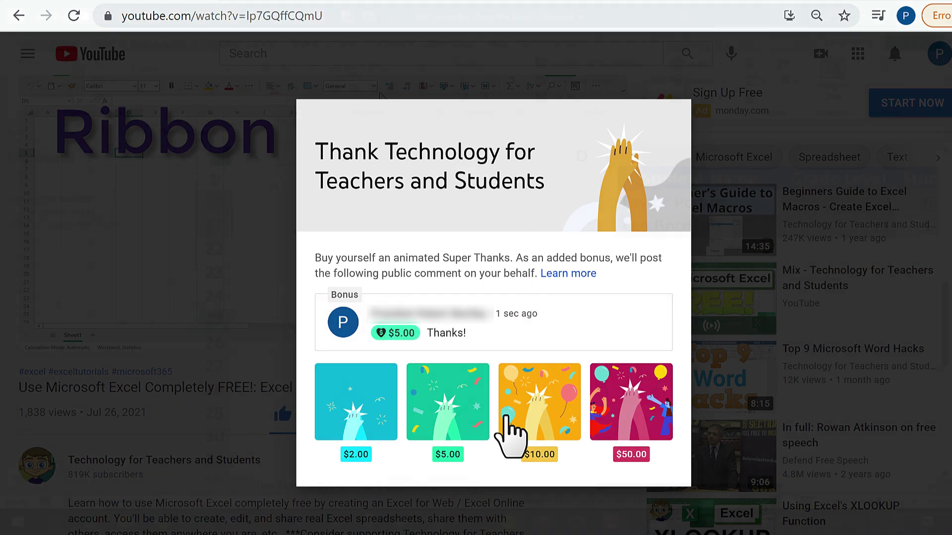